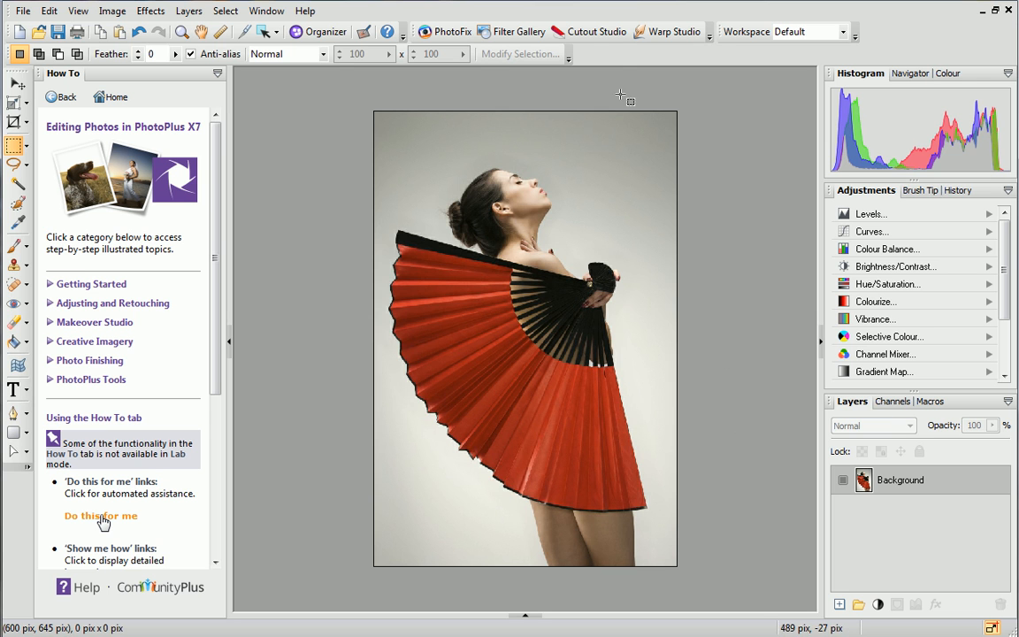
Step: Open the photo in Cutout Studio and consult the help topic on creating the cutout selection
click(600, 34)
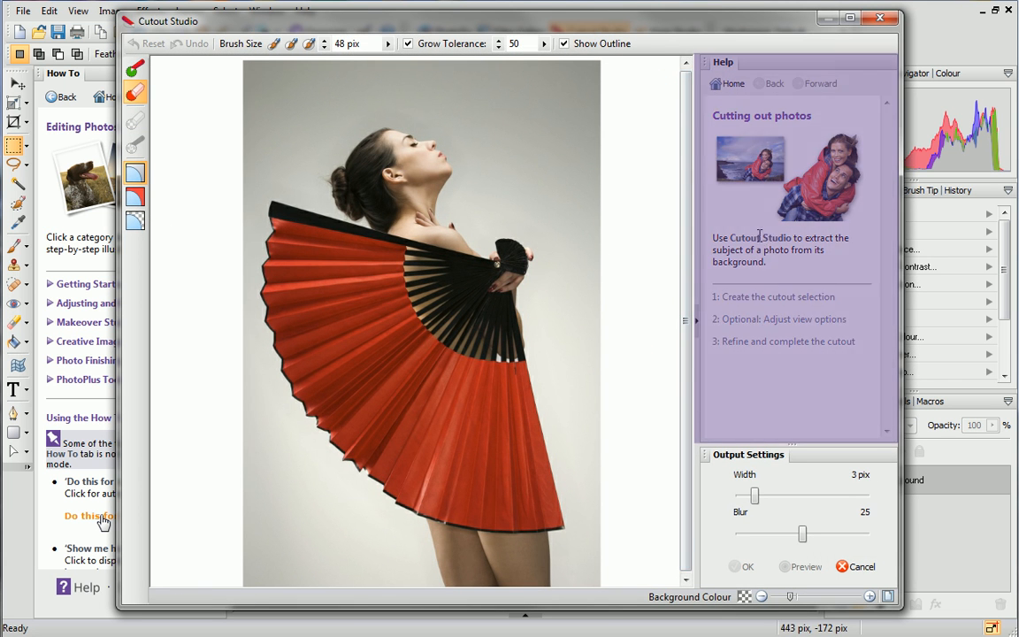
click(786, 298)
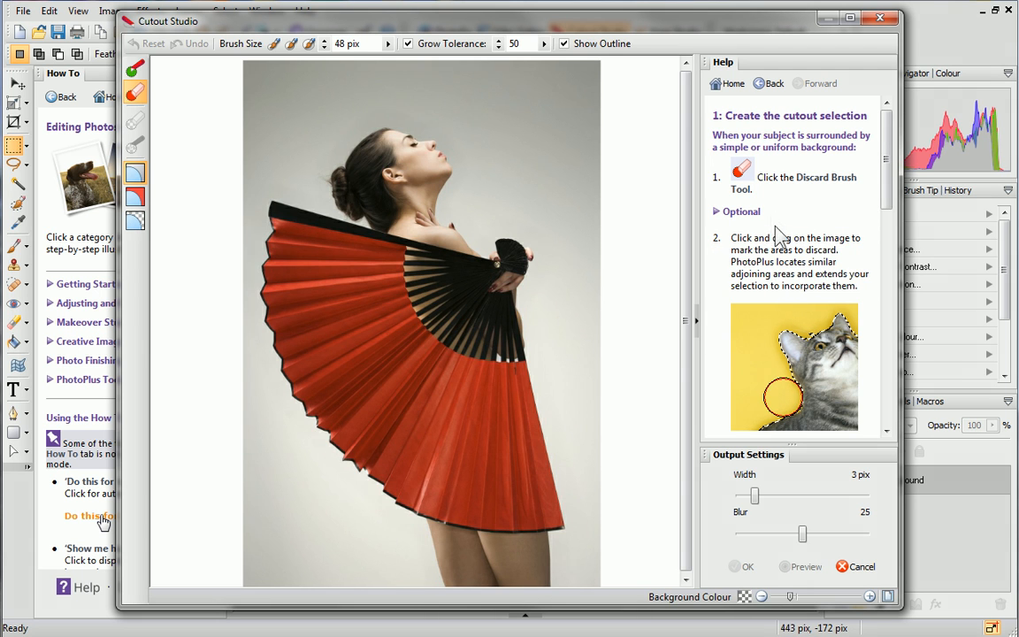
click(729, 92)
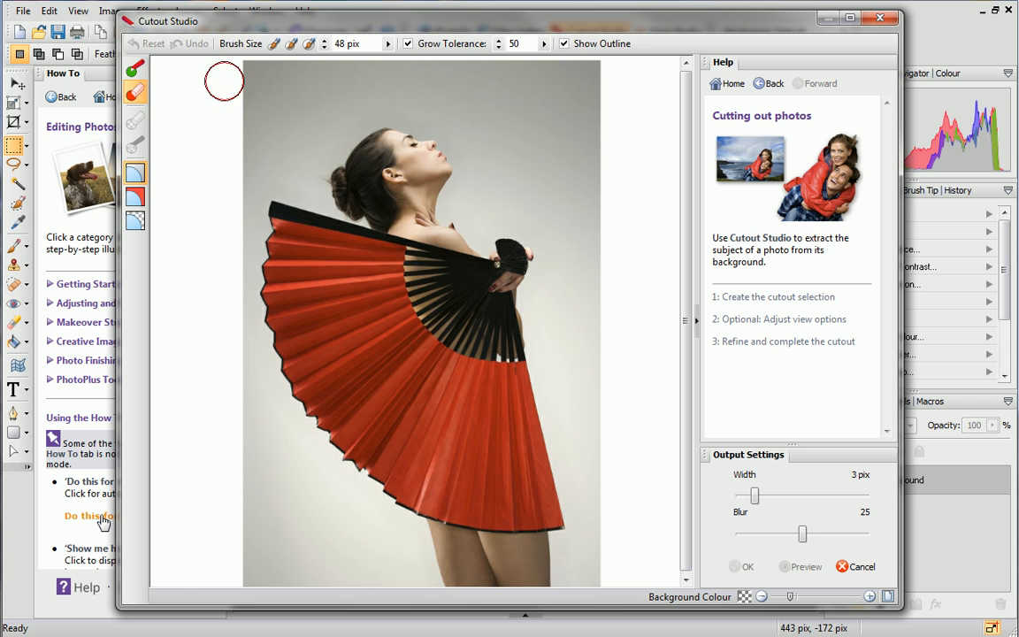
Step: Mark the grey background around the woman for removal with the Discard Brush at a size of 96 pix
click(309, 45)
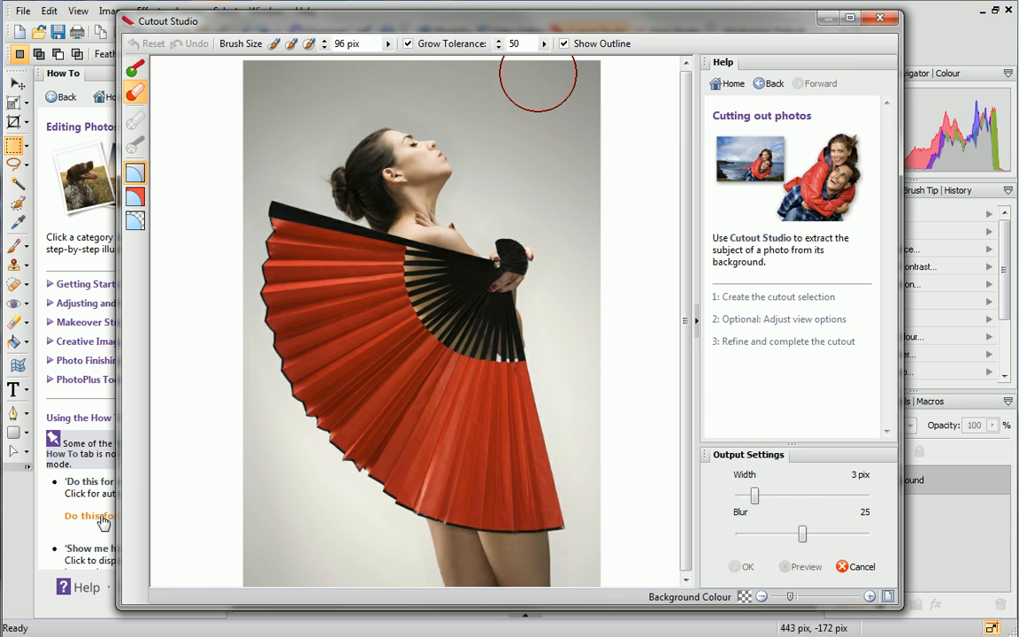
mouse_move(537, 89)
mouse_down()
mouse_move(575, 148)
mouse_move(566, 97)
mouse_move(526, 156)
mouse_move(549, 157)
mouse_move(602, 264)
mouse_move(592, 368)
mouse_move(613, 544)
mouse_move(432, 595)
mouse_up()
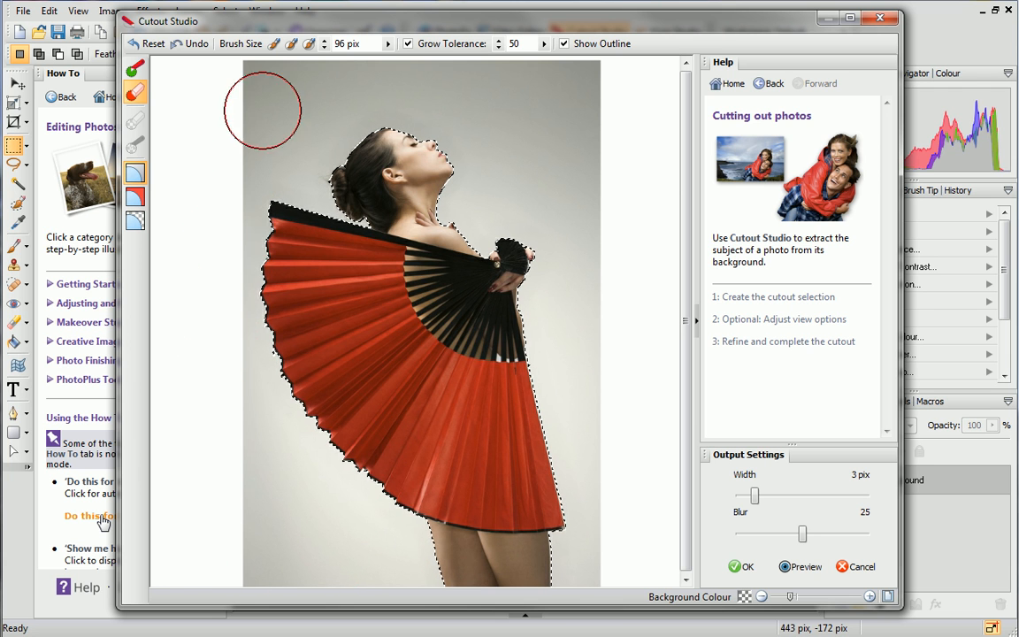
Step: Set the brush size to 10 pix and discard the leftover background between the hair bun and the fan
click(273, 49)
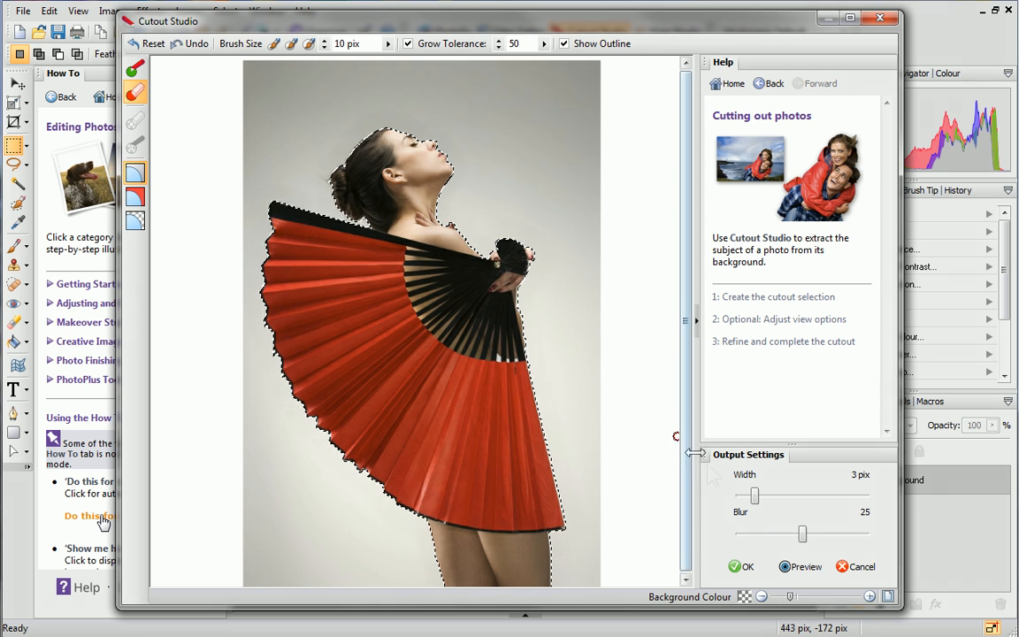
click(870, 597)
click(870, 596)
click(870, 596)
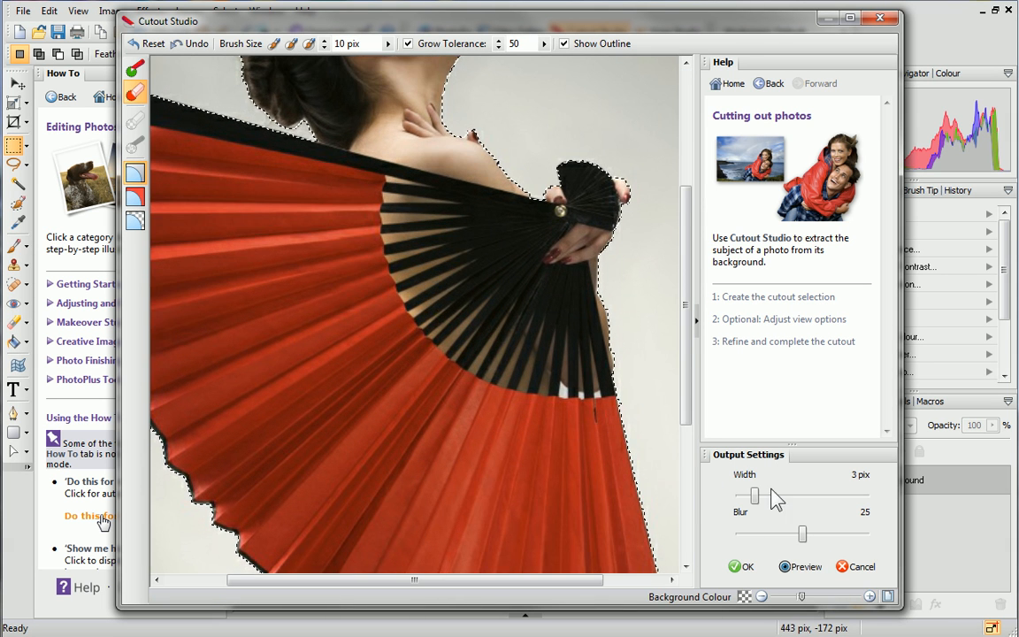
drag(686, 357, 686, 294)
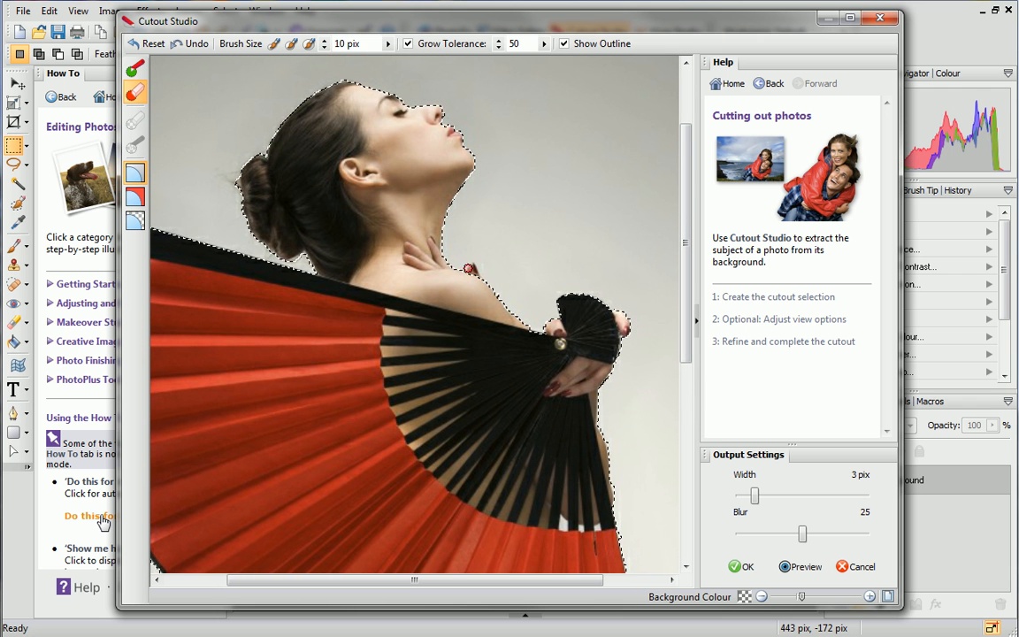
mouse_move(299, 253)
mouse_down()
mouse_move(237, 202)
mouse_move(235, 177)
mouse_move(255, 235)
mouse_up()
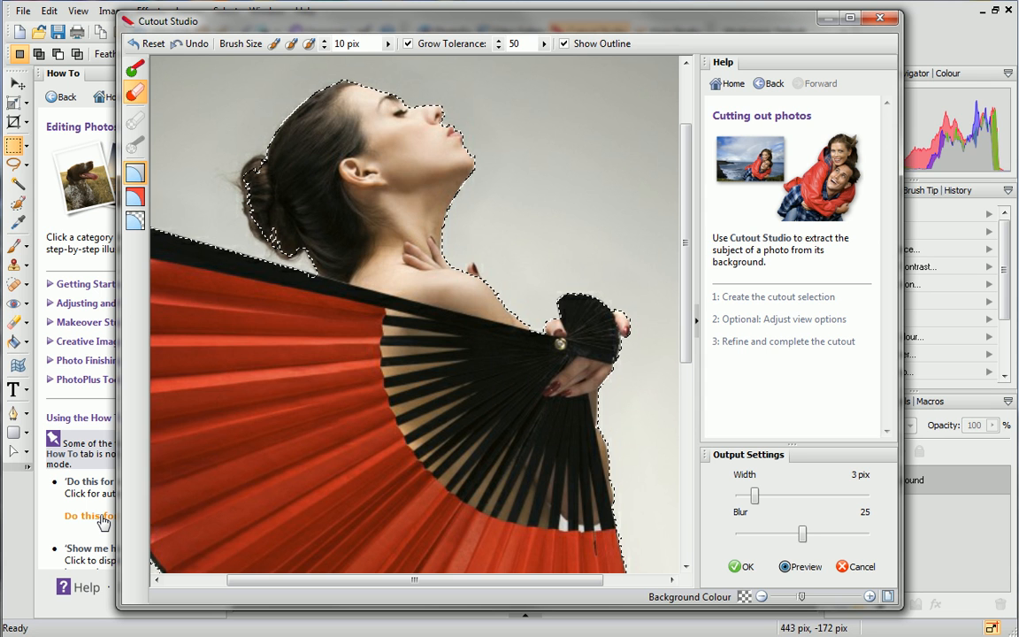
Step: Tint the discarded areas red and restore the wrongly removed edges of the hair bun with the Keep Brush
click(135, 200)
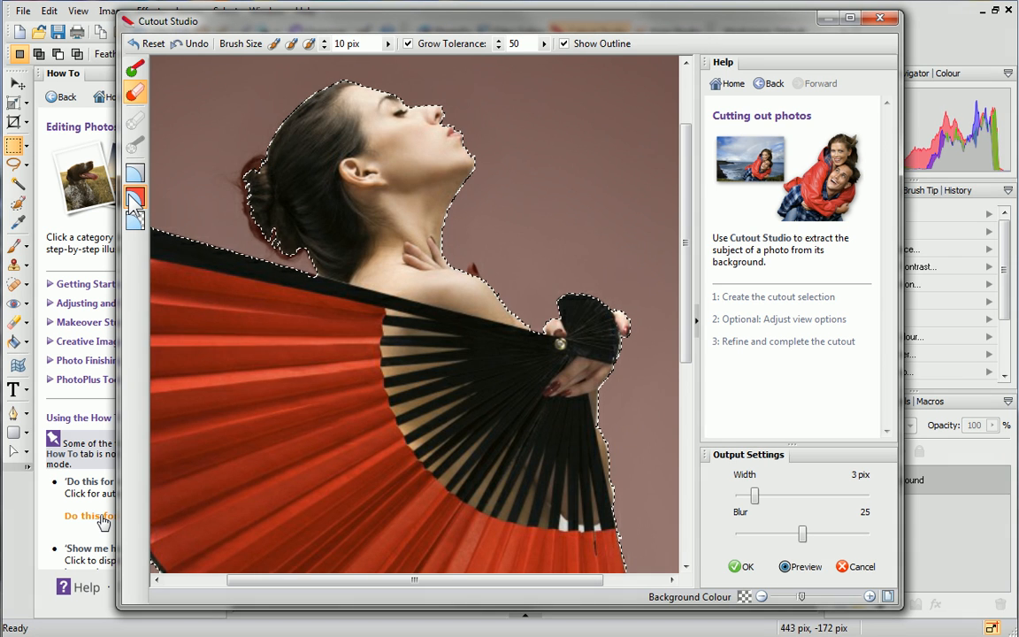
click(141, 68)
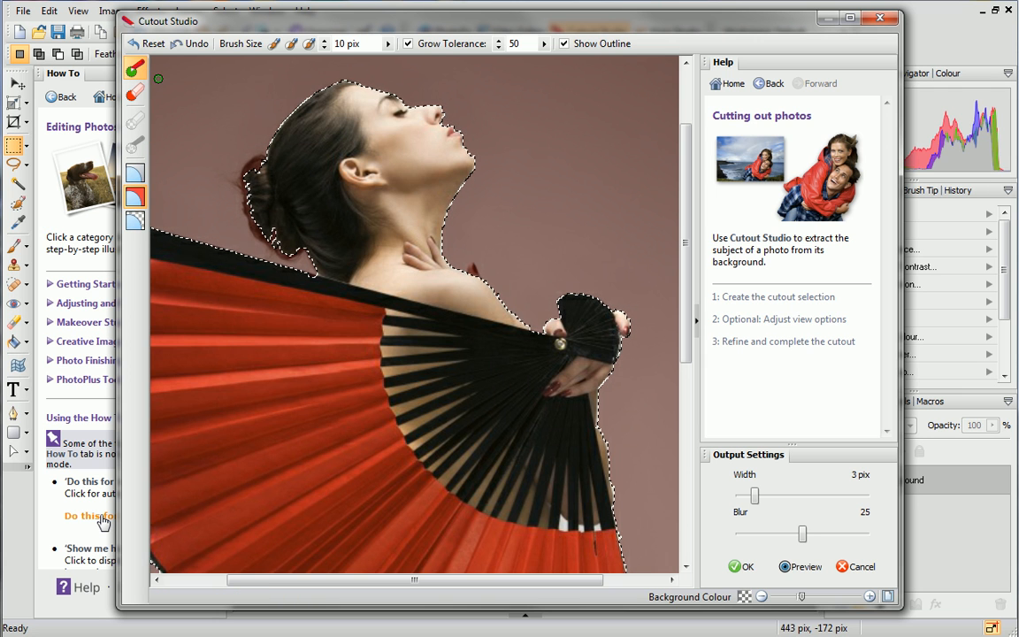
mouse_move(247, 165)
mouse_down()
mouse_move(261, 228)
mouse_move(244, 179)
mouse_move(233, 181)
mouse_move(276, 248)
mouse_move(274, 240)
mouse_move(296, 264)
mouse_move(303, 246)
mouse_move(320, 285)
mouse_up()
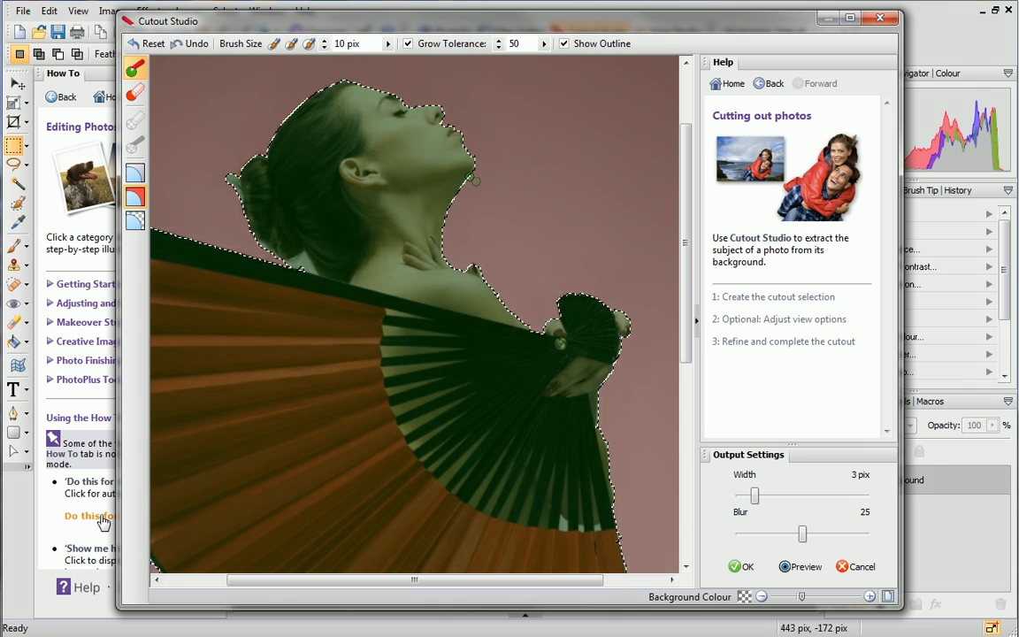
Step: Preview the cutout against a blue background colour
click(805, 570)
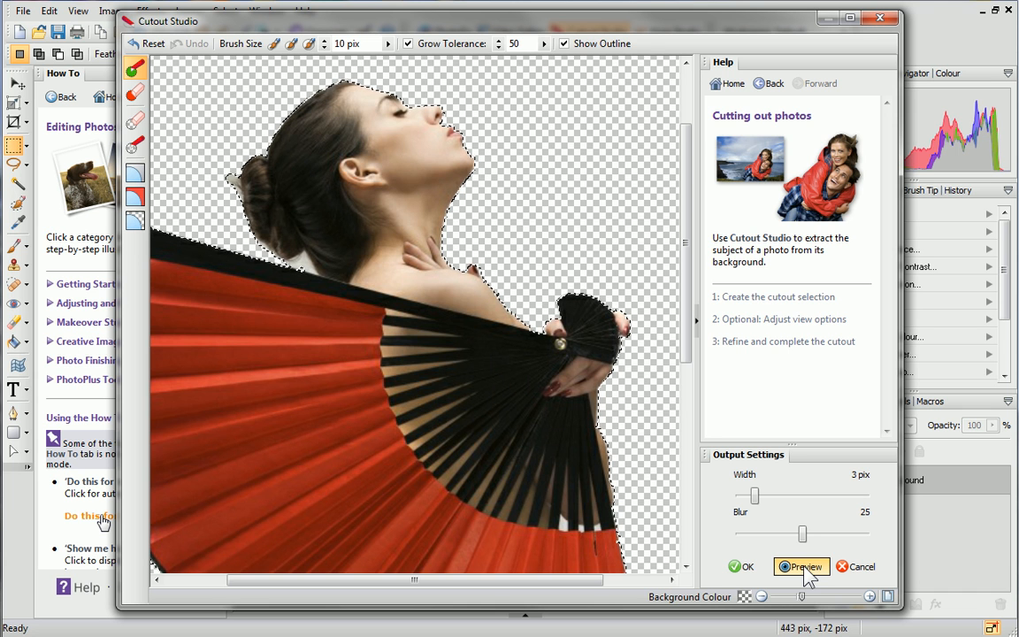
click(745, 599)
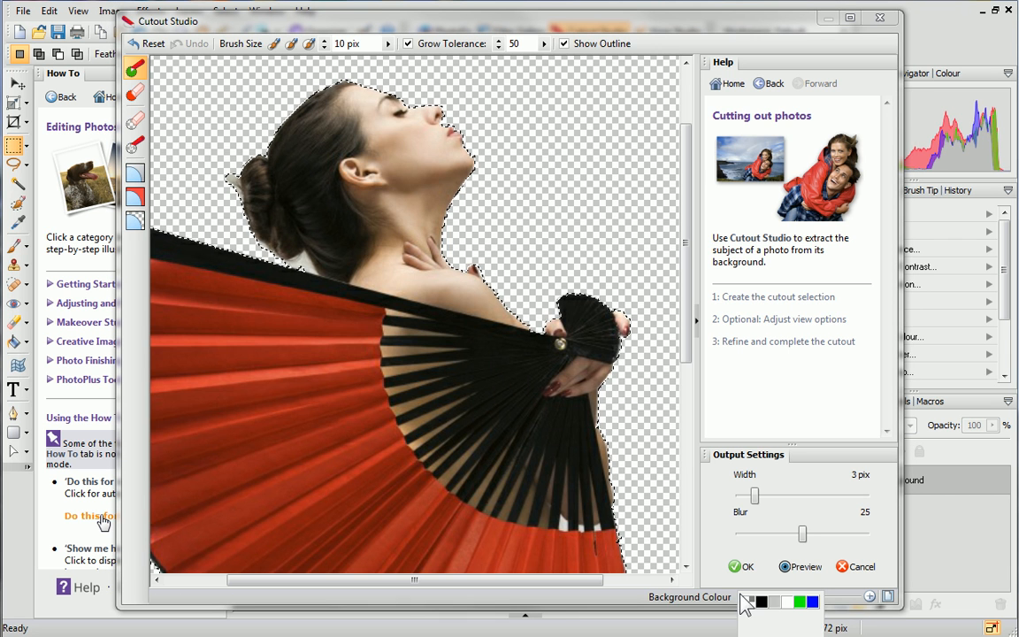
click(813, 603)
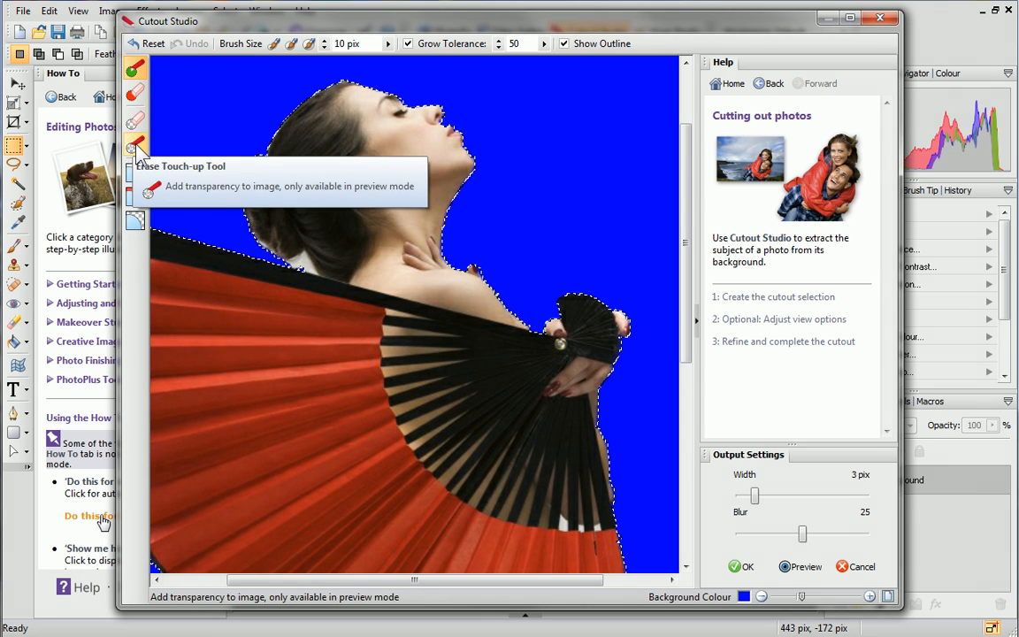
Step: Erase the background remnants beside the hair bun and between the fan ribs with the Erase Touch-up Tool, and apply the cutout
click(137, 147)
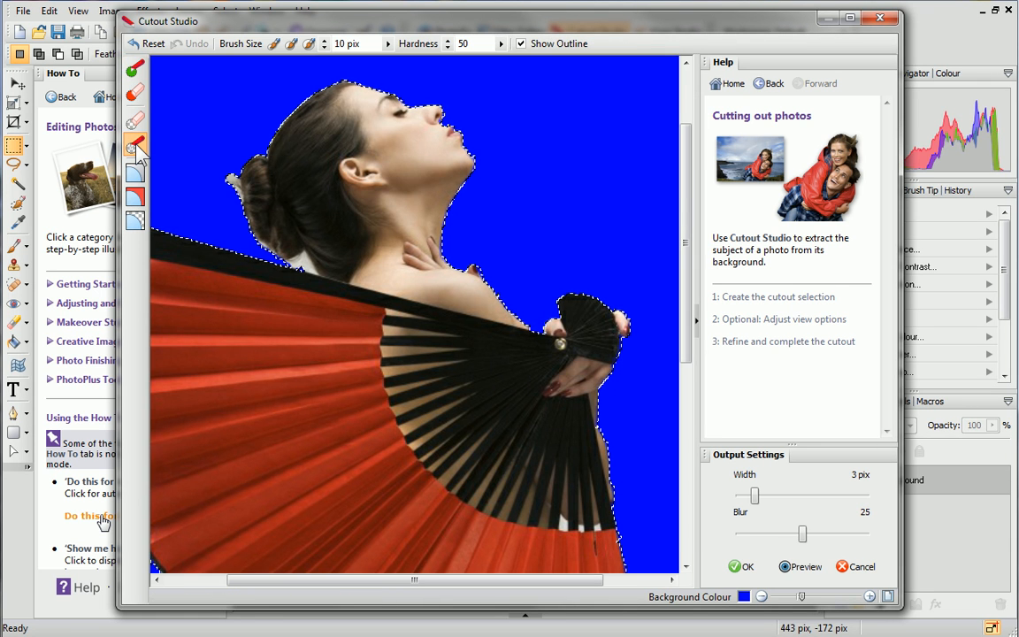
drag(221, 177, 232, 190)
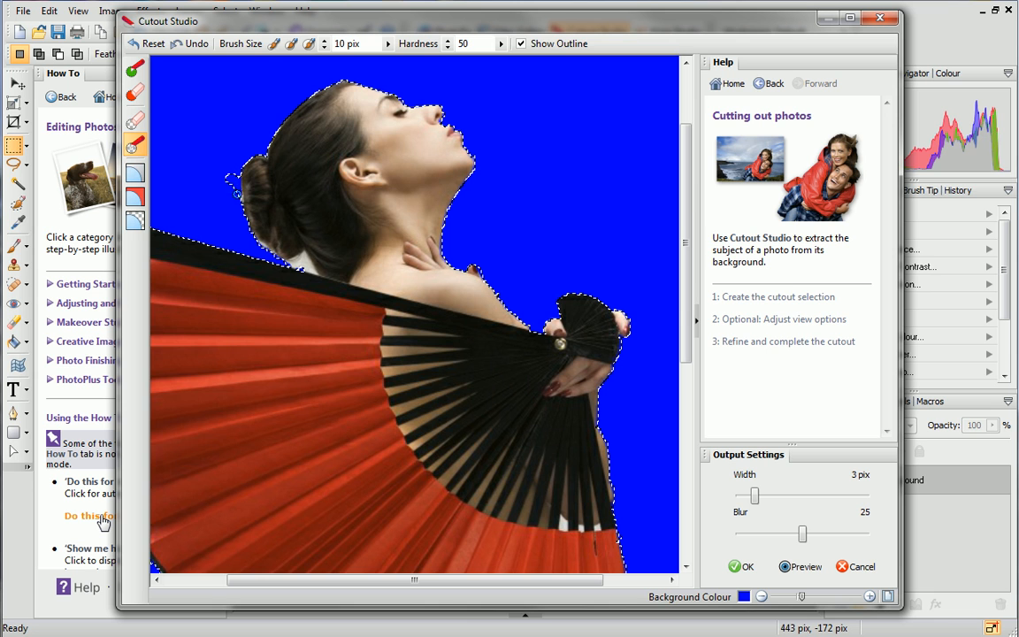
drag(264, 259, 311, 268)
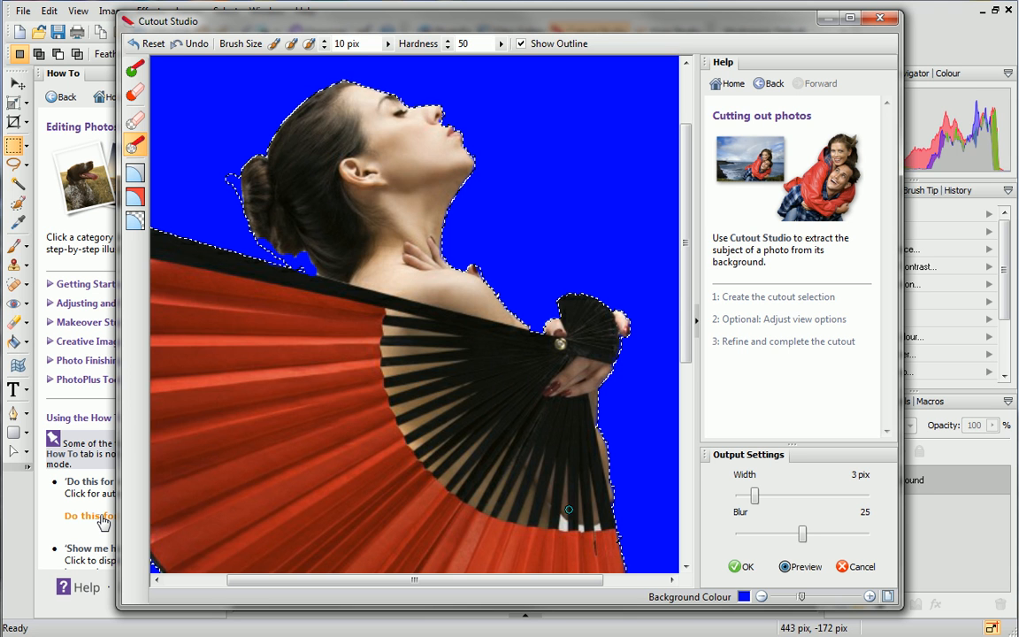
drag(563, 521, 597, 527)
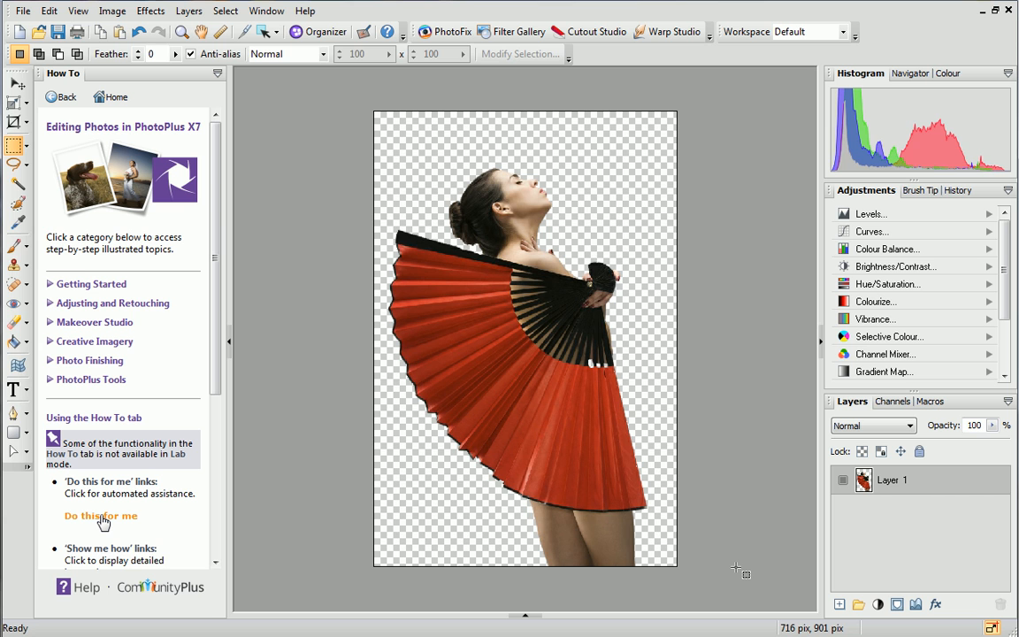
Step: Open the woodland stream photo 061219y0129.JPG from My Pictures
click(40, 33)
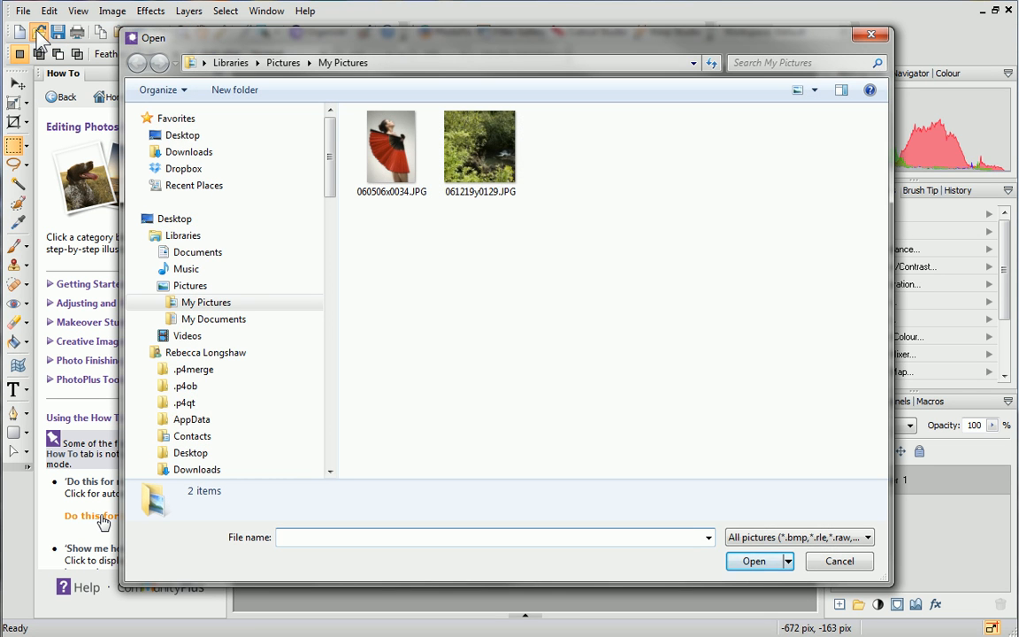
click(469, 168)
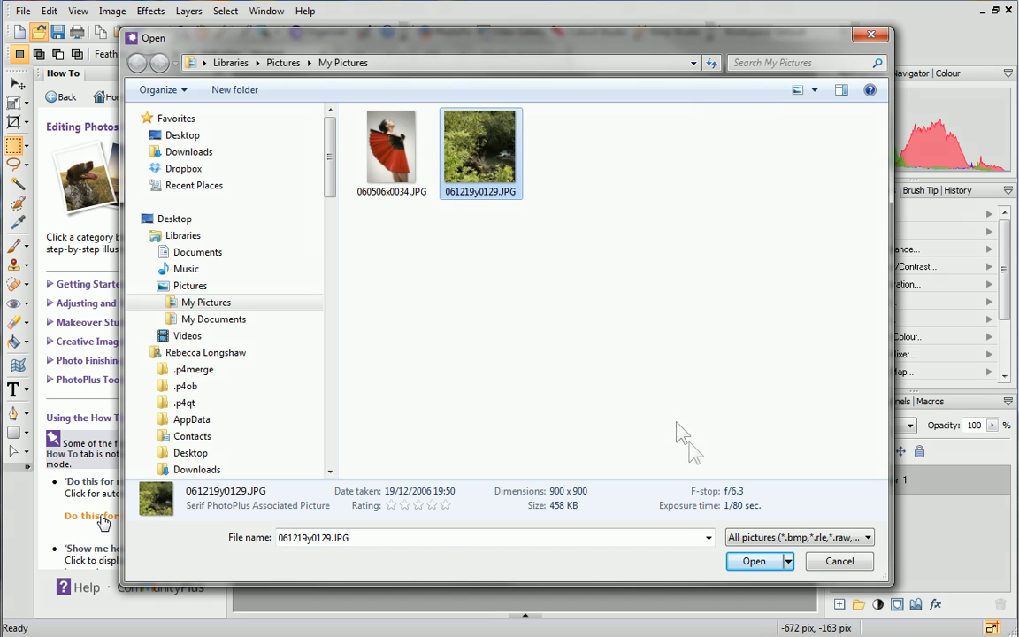
click(754, 562)
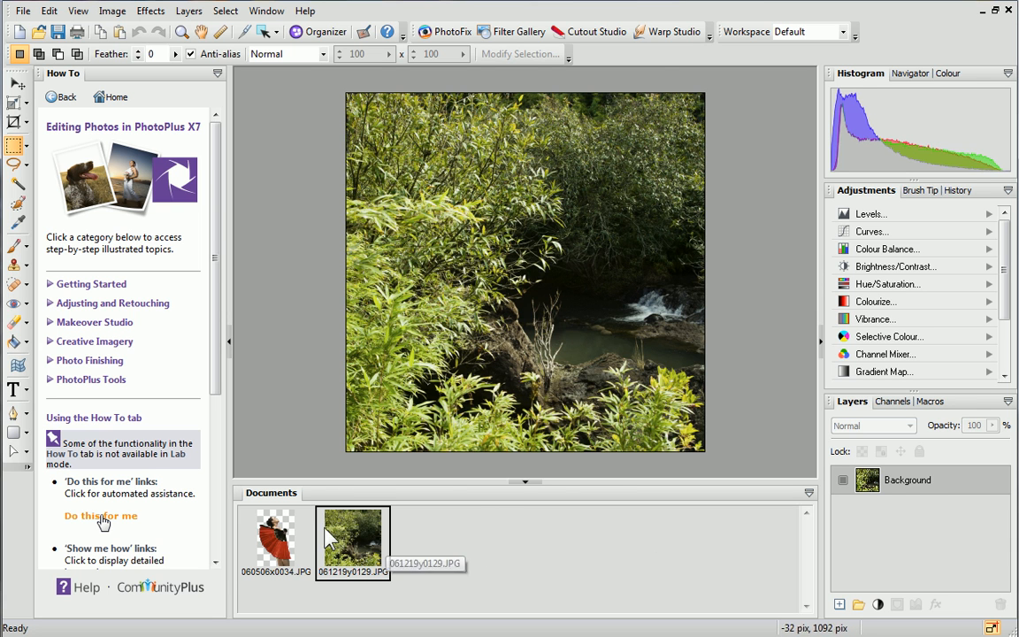
Step: Copy the cut-out woman from 060506x0034.JPG and paste her as a new layer into 061219y0129.JPG
click(277, 531)
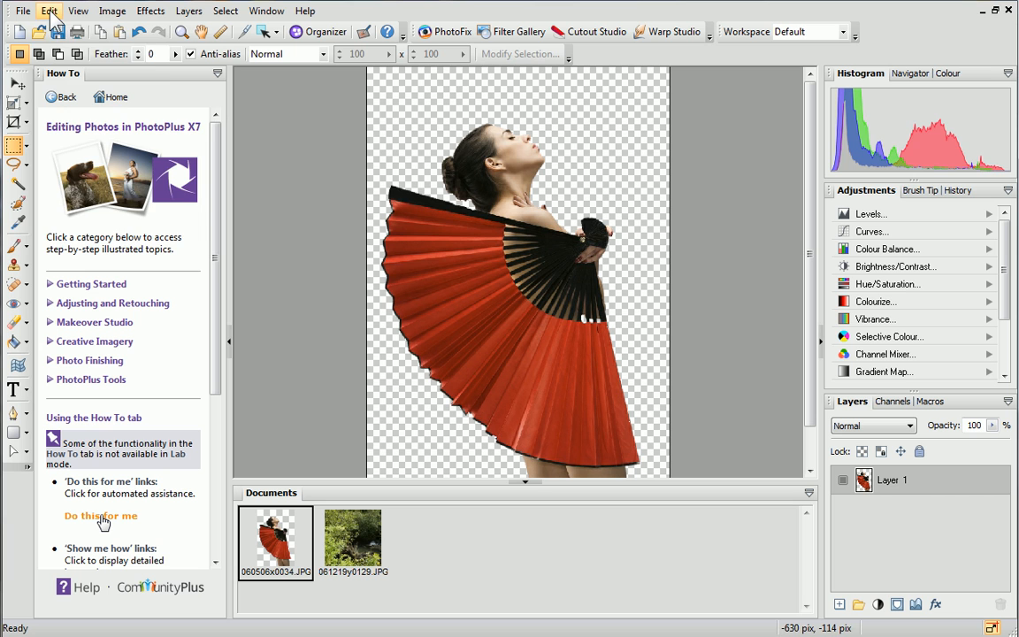
click(49, 11)
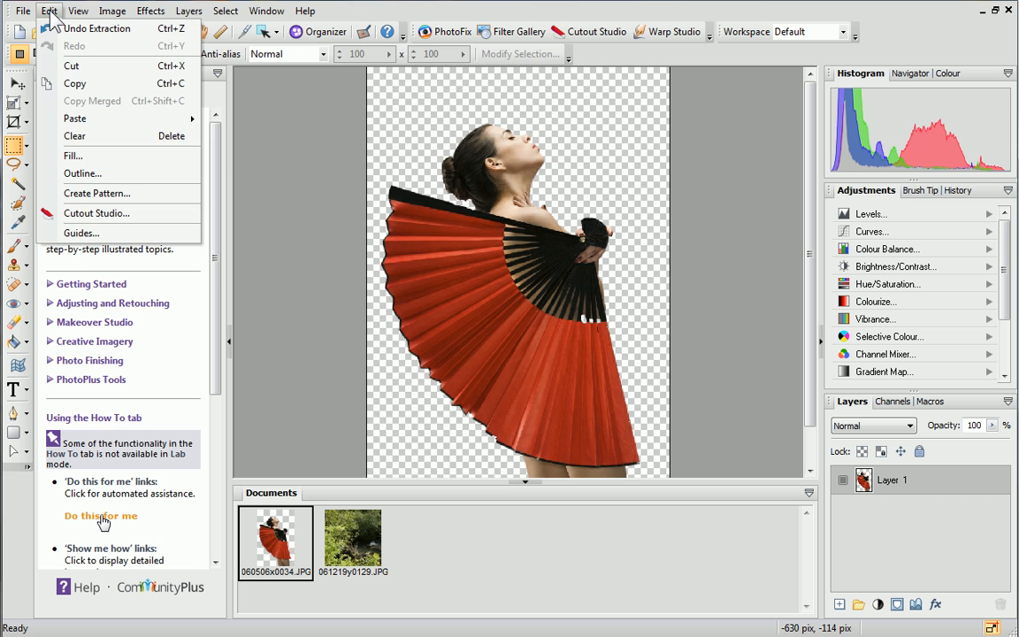
click(75, 83)
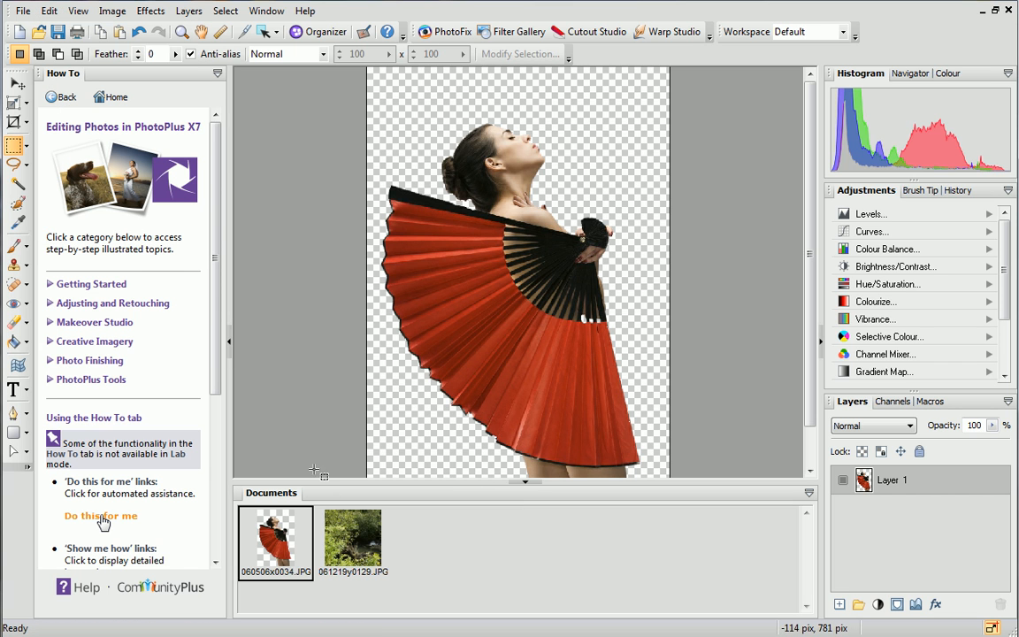
click(354, 541)
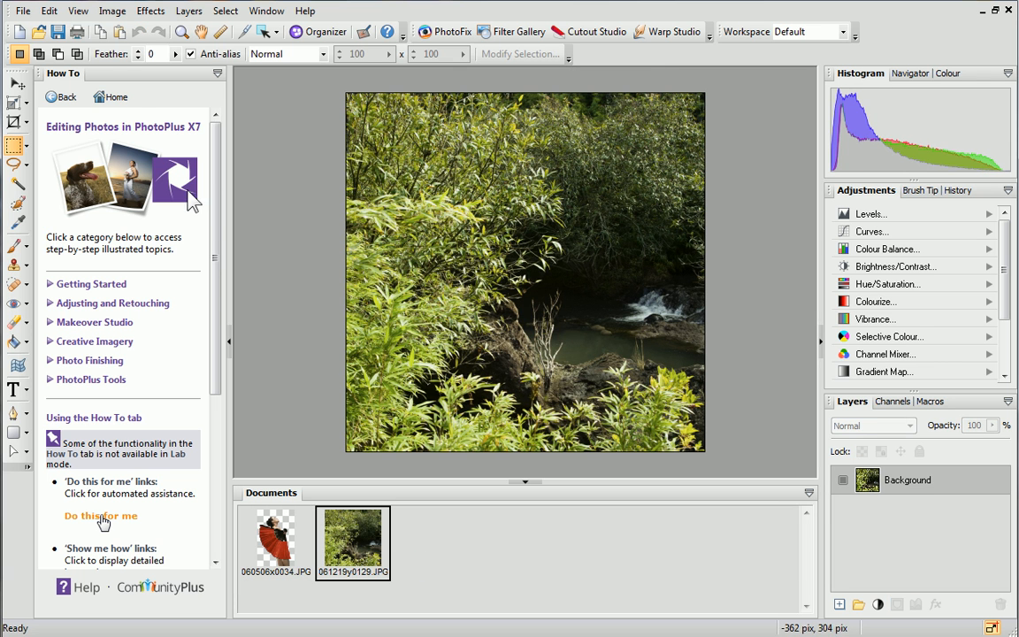
click(49, 11)
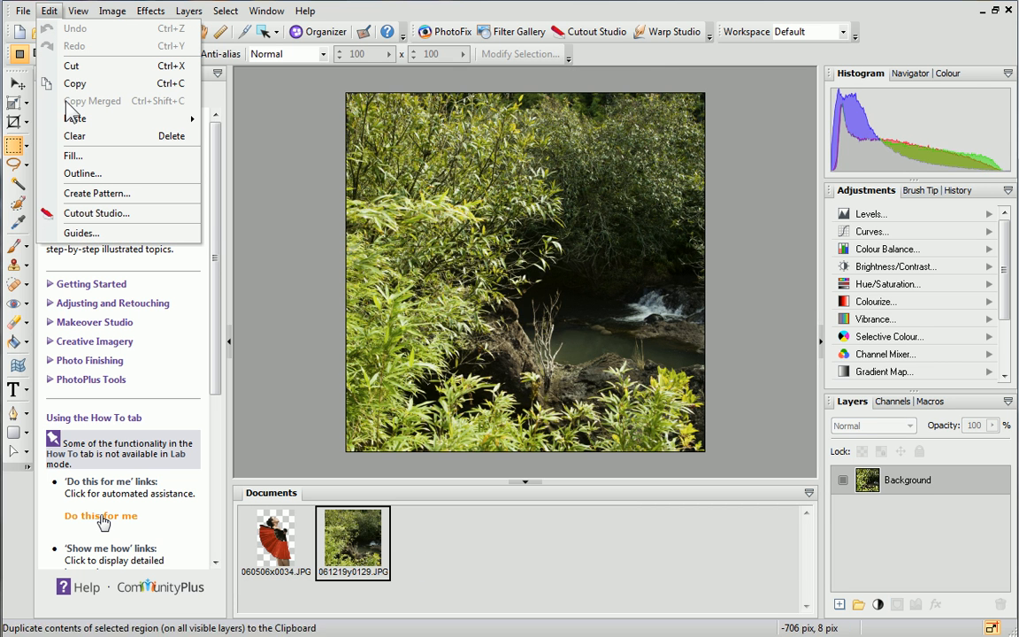
mouse_move(71, 121)
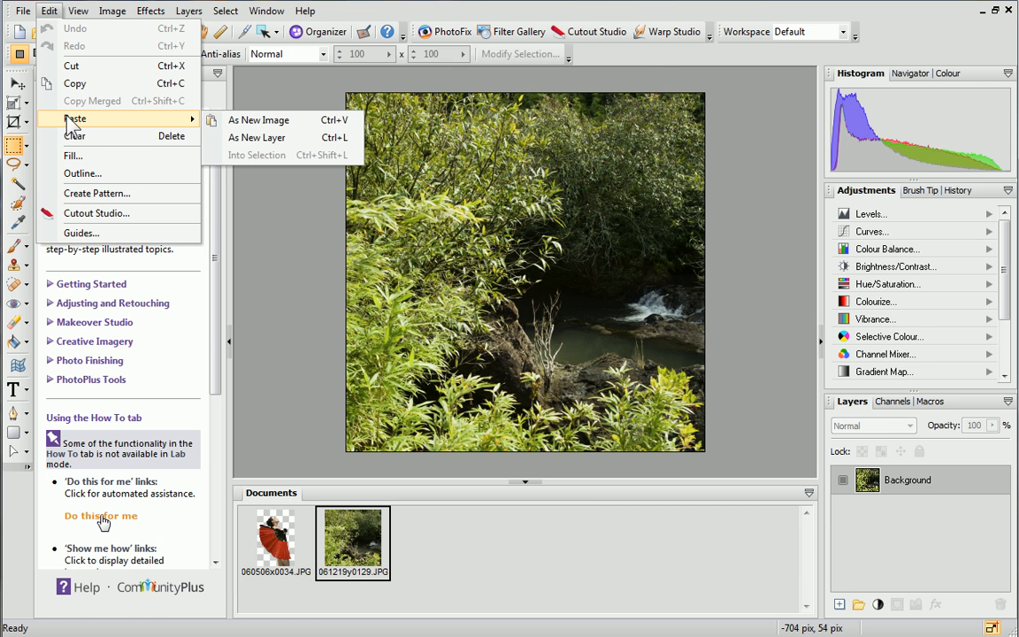
click(253, 138)
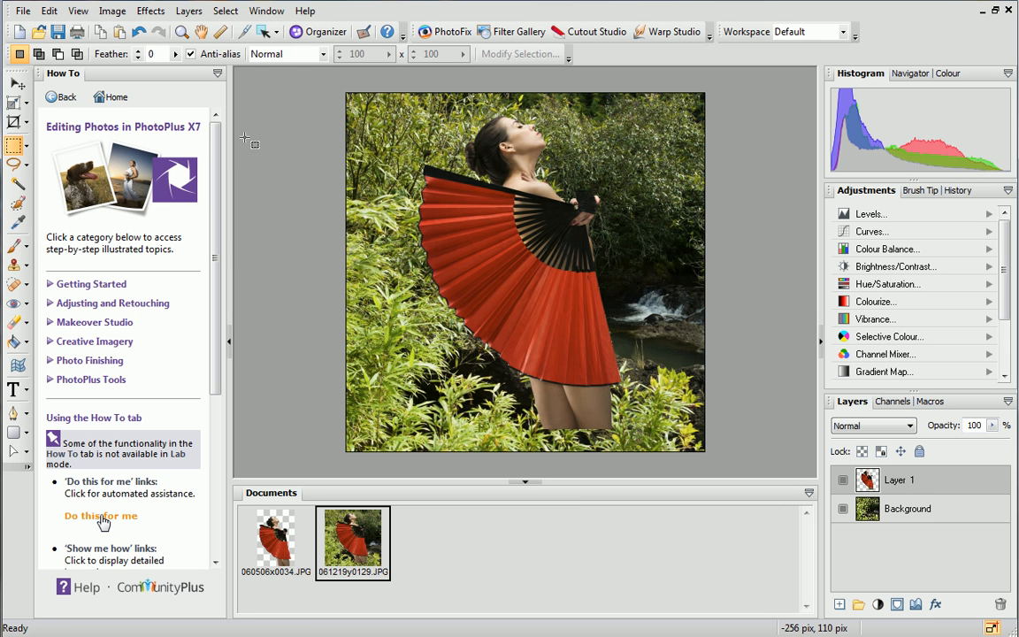
Step: Enlarge the pasted woman proportionally with the Deform Tool until her legs meet the photo's lower edge, and move her slightly right
click(27, 105)
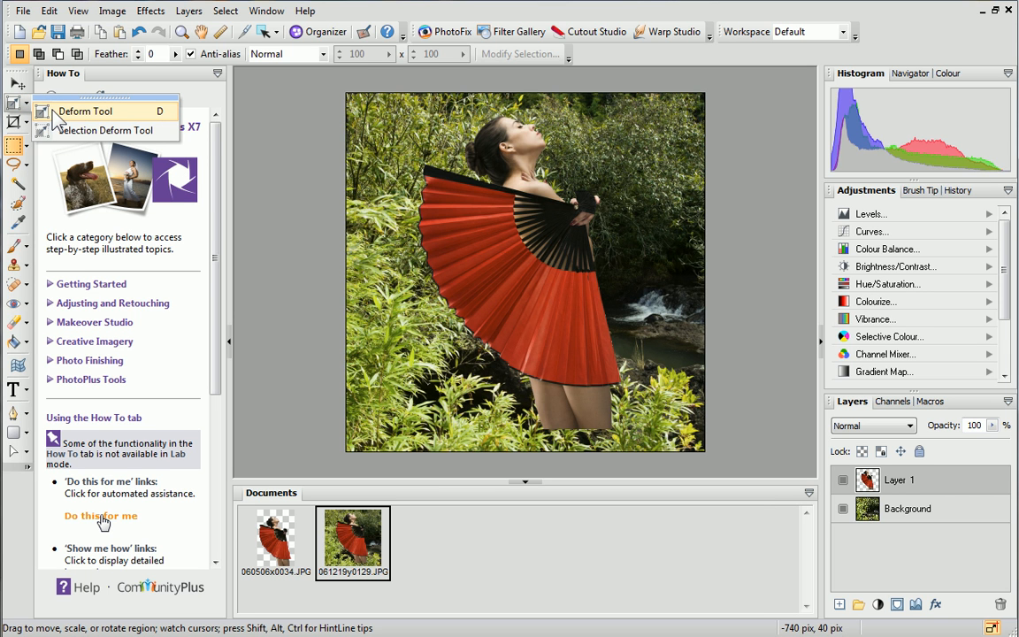
click(56, 119)
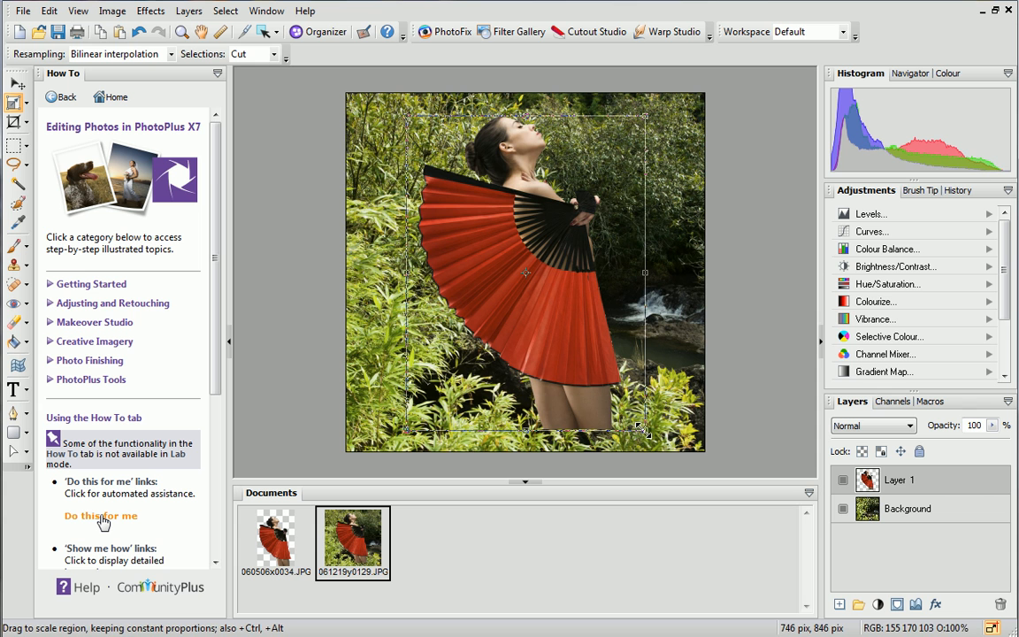
drag(639, 429, 685, 433)
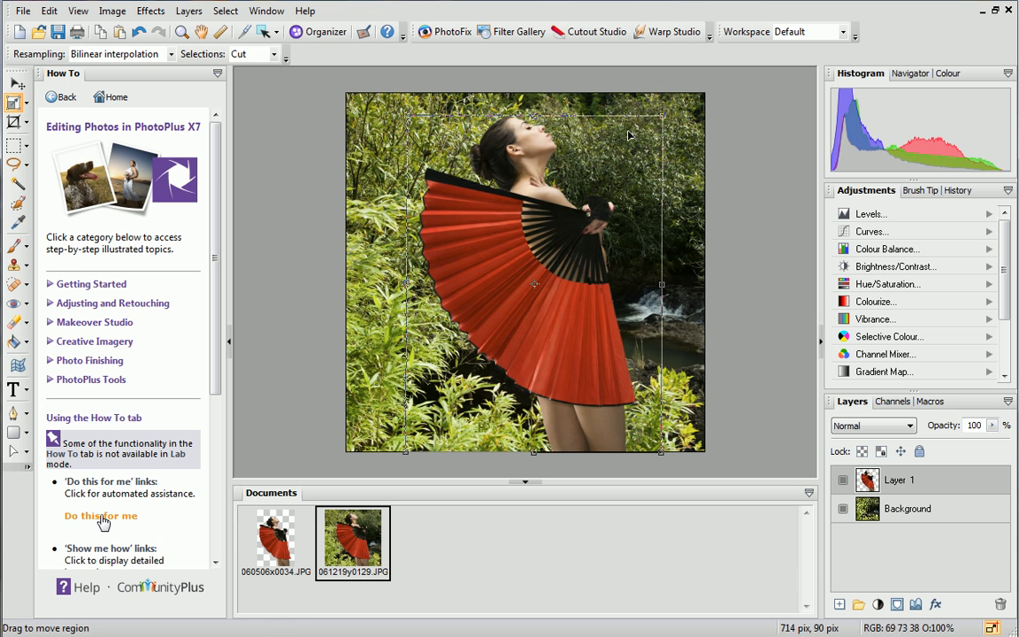
drag(565, 215, 592, 218)
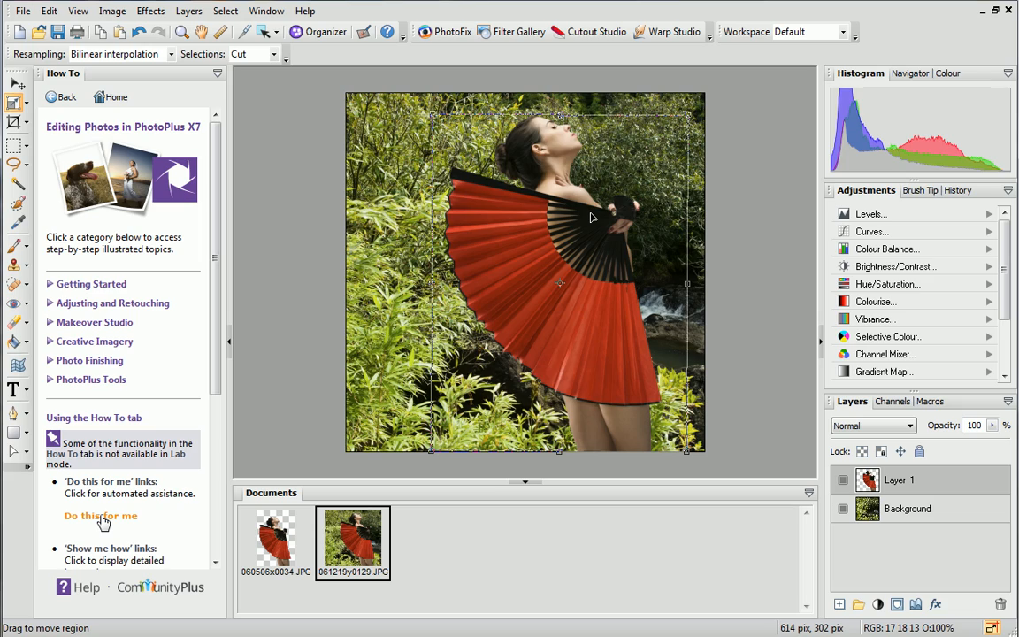